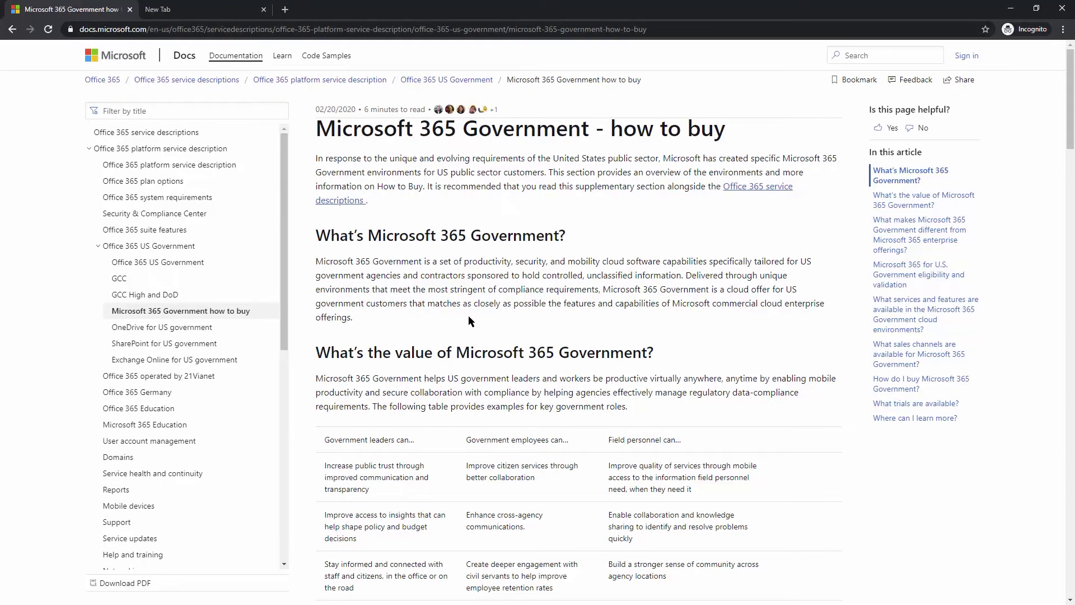
Scroll past the eligibility and sales channel sections to the 'How do I buy Microsoft 365 Government?' steps.
scroll(472, 308, "down", 4)
scroll(472, 308, "down", 8)
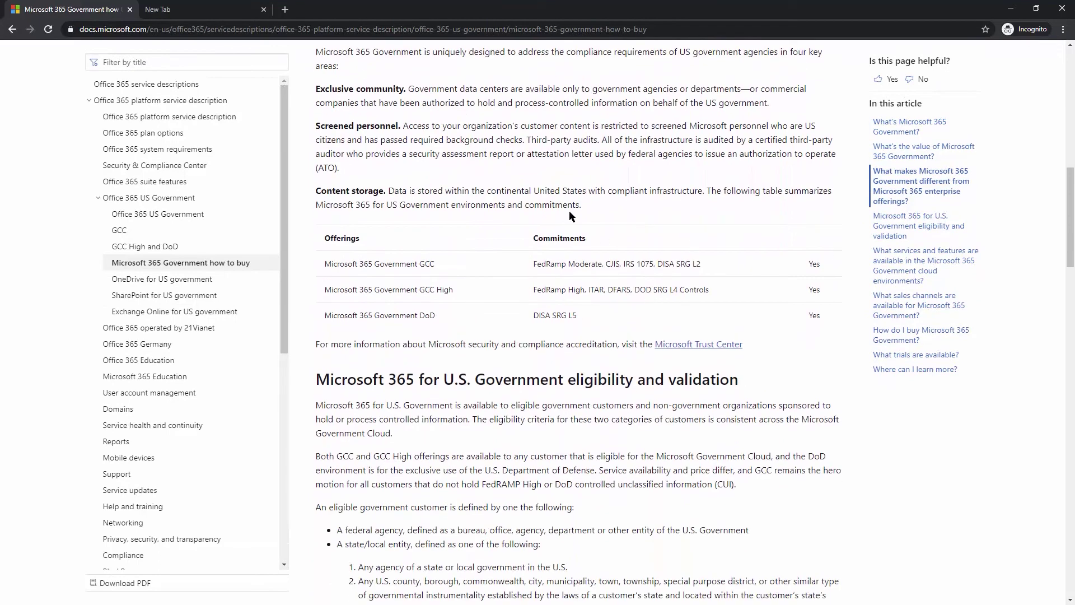
scroll(538, 307, "down", 7)
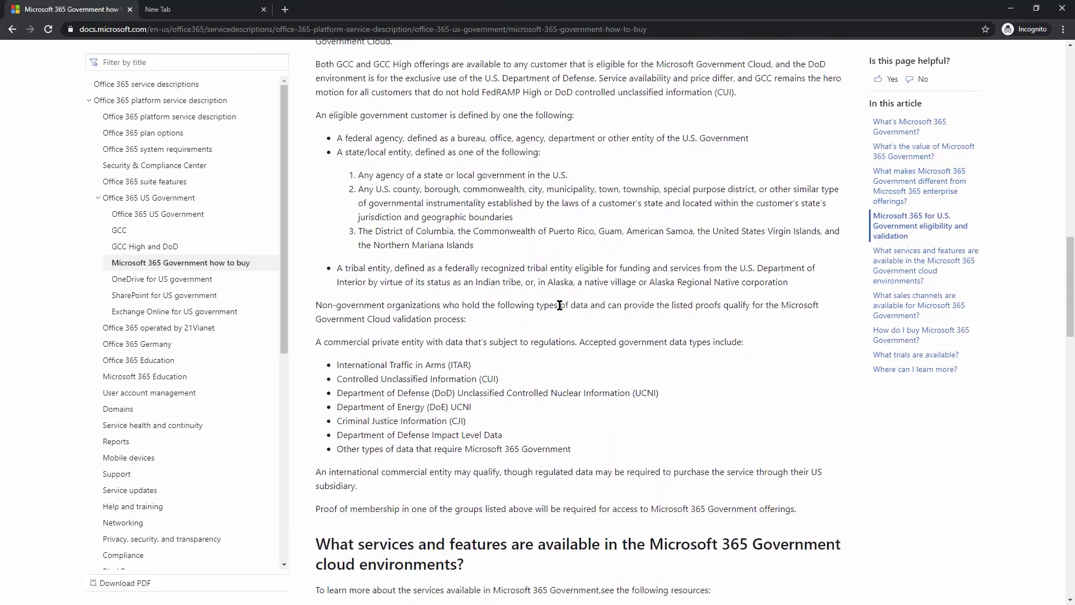
scroll(562, 306, "down", 3)
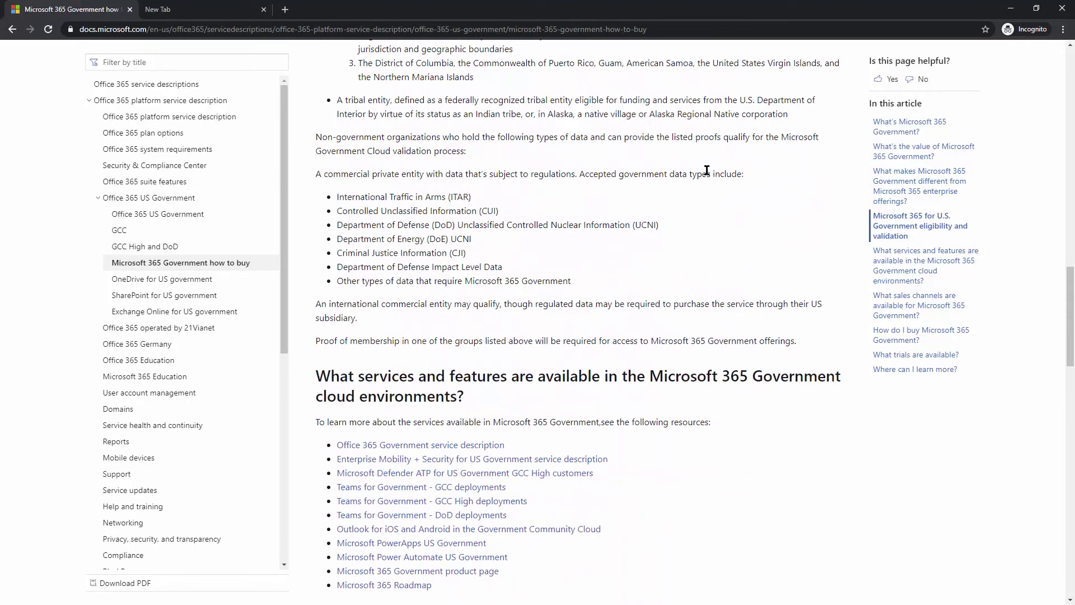
scroll(584, 287, "down", 5)
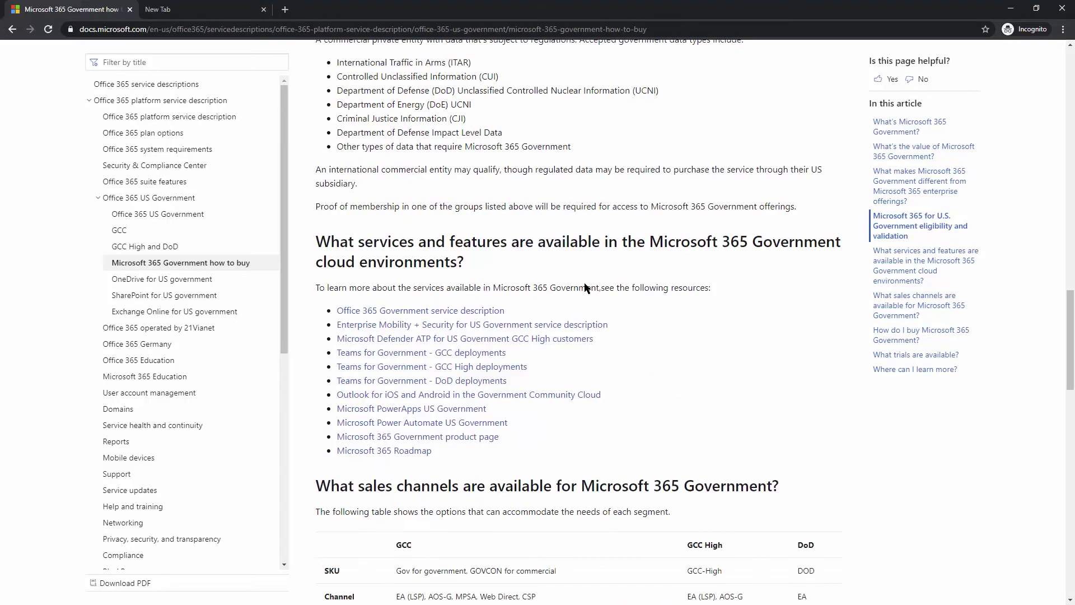
scroll(487, 351, "down", 2)
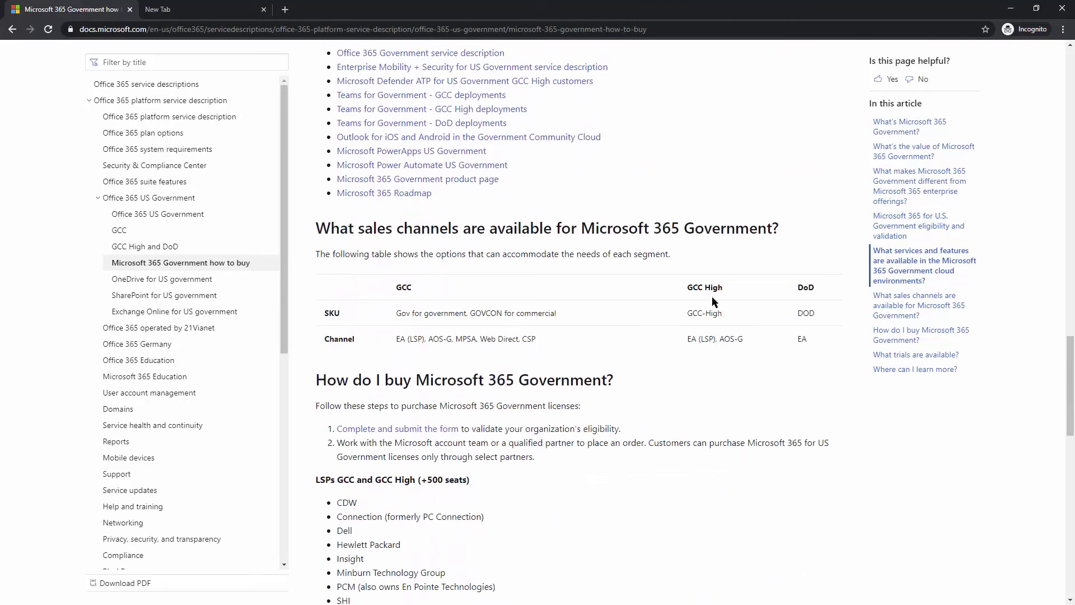
scroll(487, 353, "down", 2)
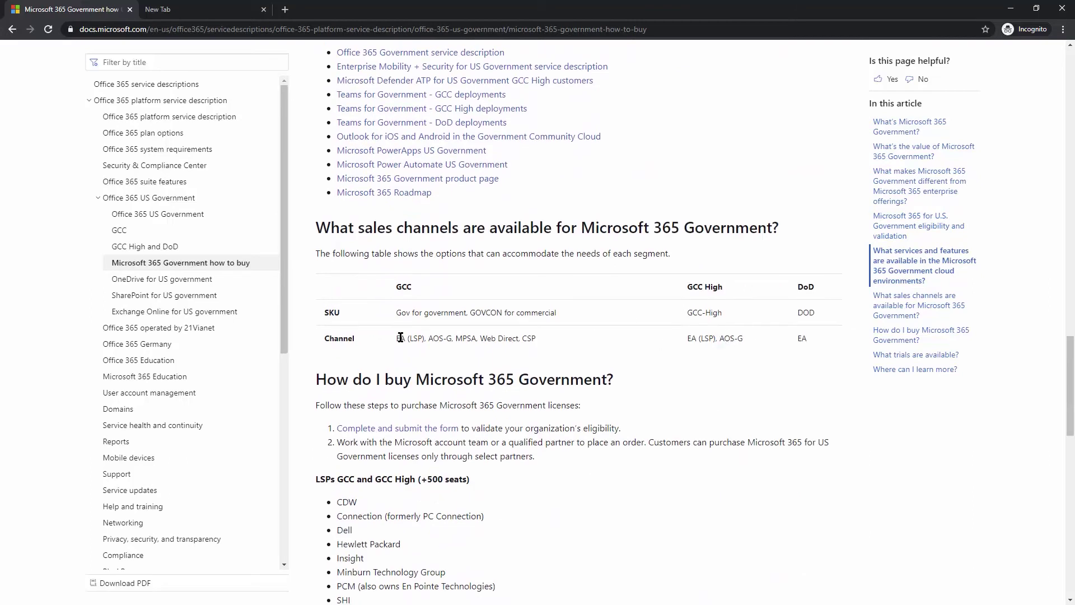
scroll(368, 575, "up", 3)
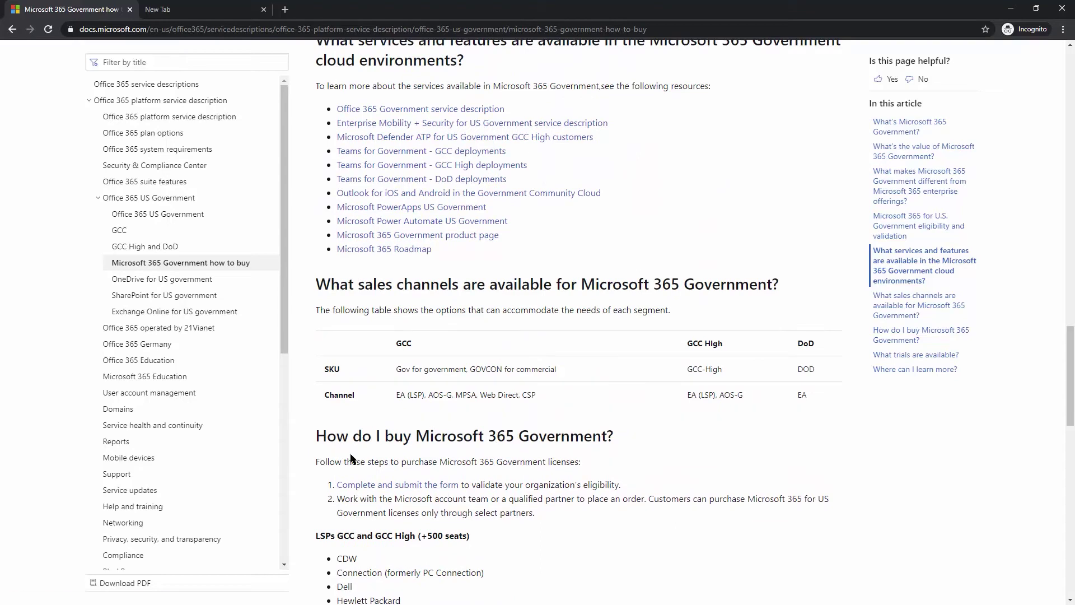
Open the Office 365 Government eligibility validation form, look over its fields, then return to the incognito tab.
left_click(383, 485)
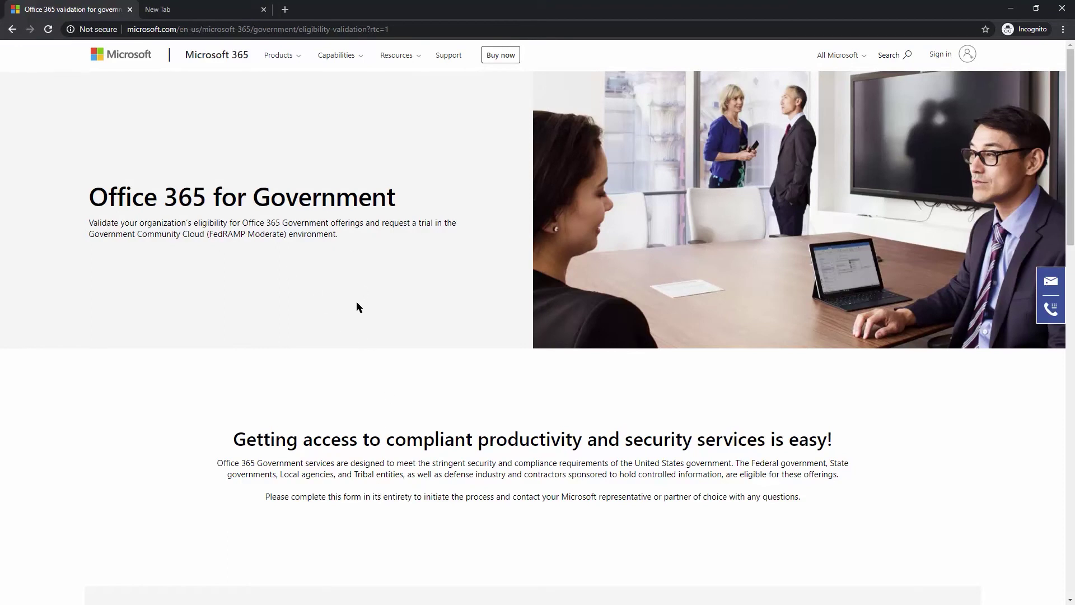
scroll(356, 302, "down", 4)
scroll(356, 303, "down", 10)
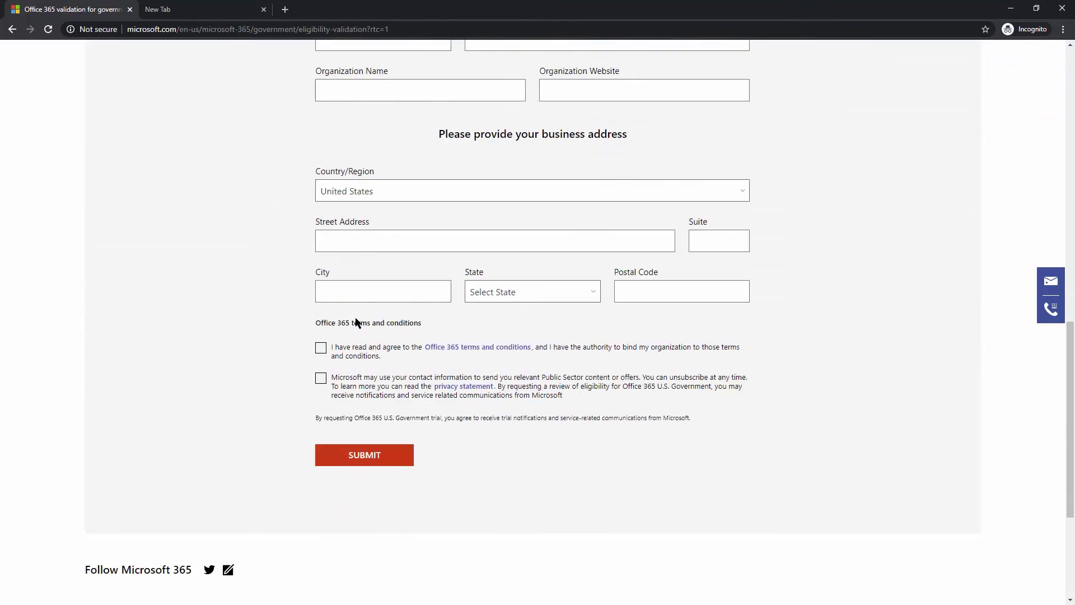
scroll(398, 384, "up", 9)
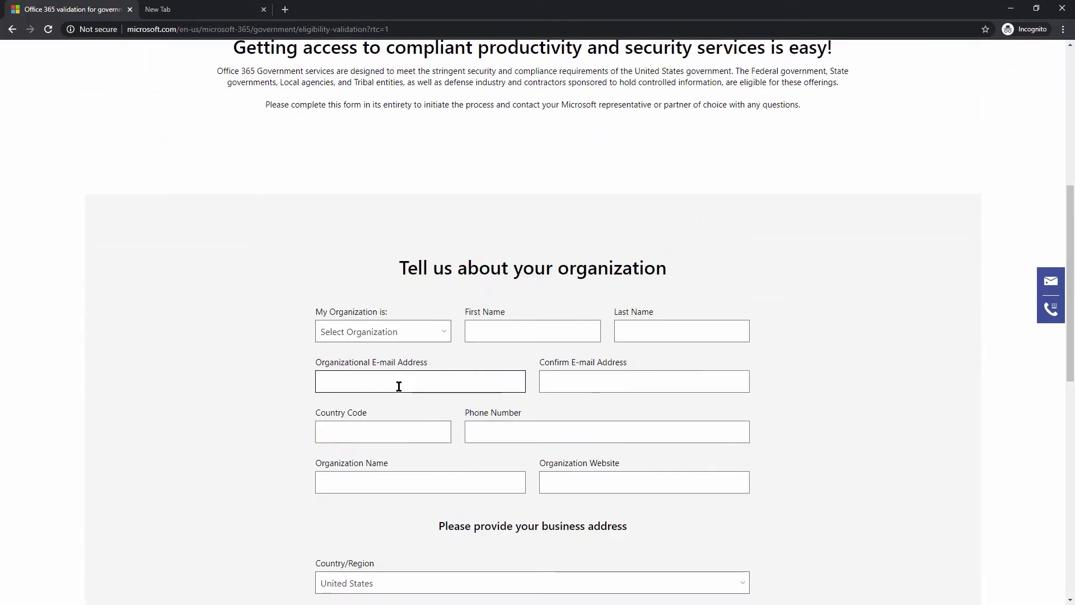
scroll(399, 387, "up", 1)
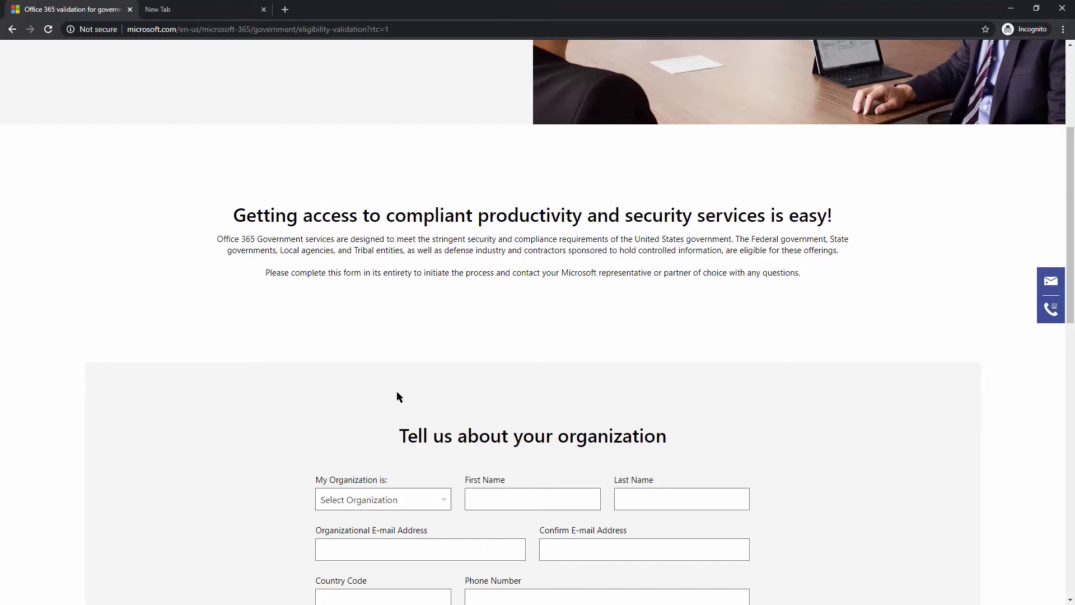
scroll(396, 391, "down", 4)
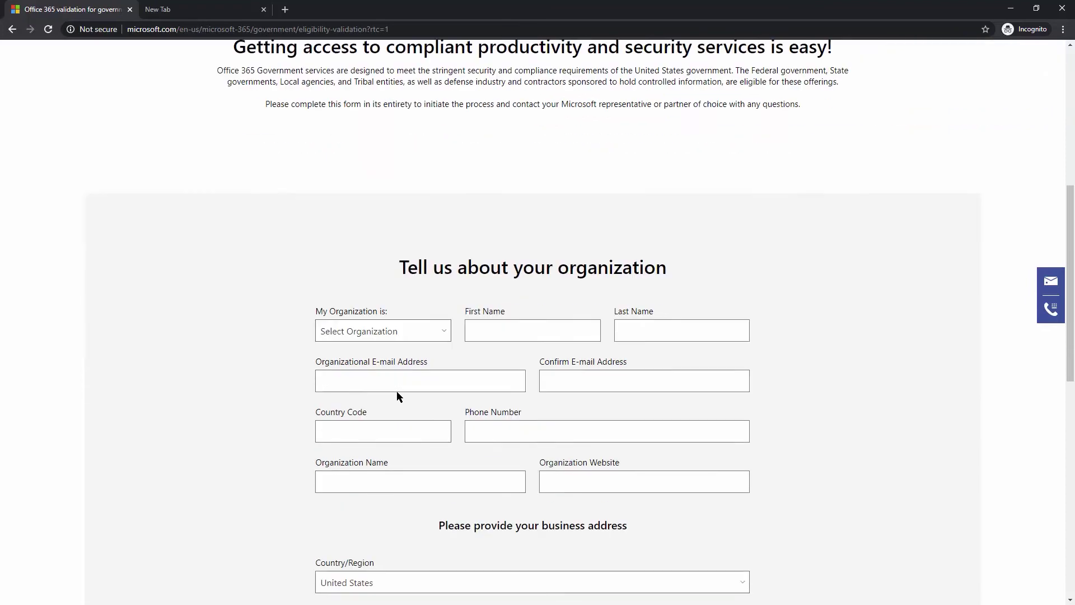
scroll(395, 390, "down", 1)
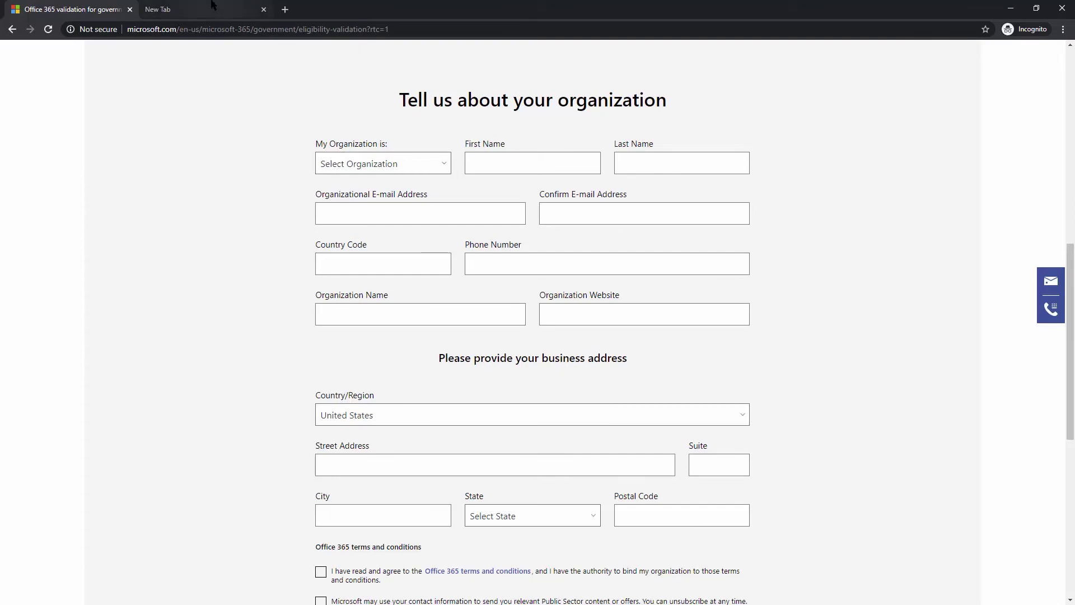
left_click(197, 14)
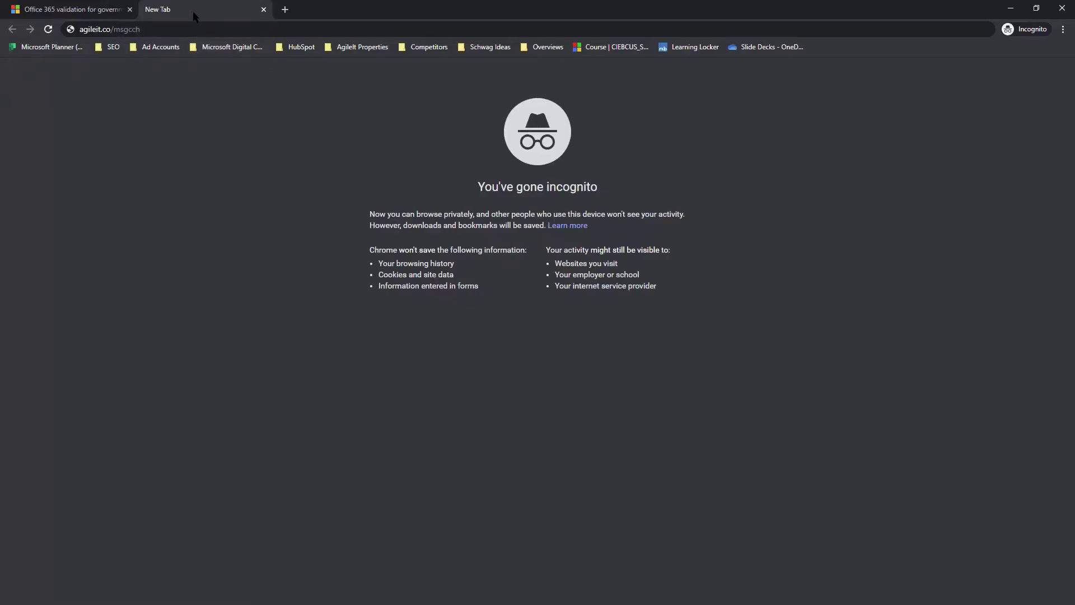
Follow agileit.co/msgcch to the Azure Government validation form and start at the First name field.
left_click(150, 28)
key("Return")
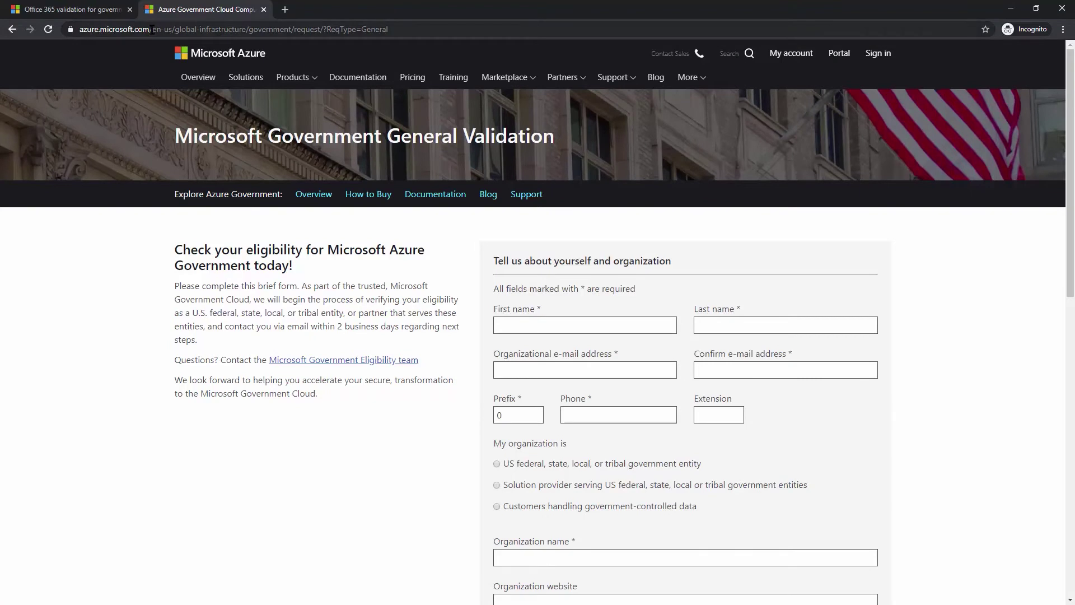
left_click_drag(388, 28, 79, 34)
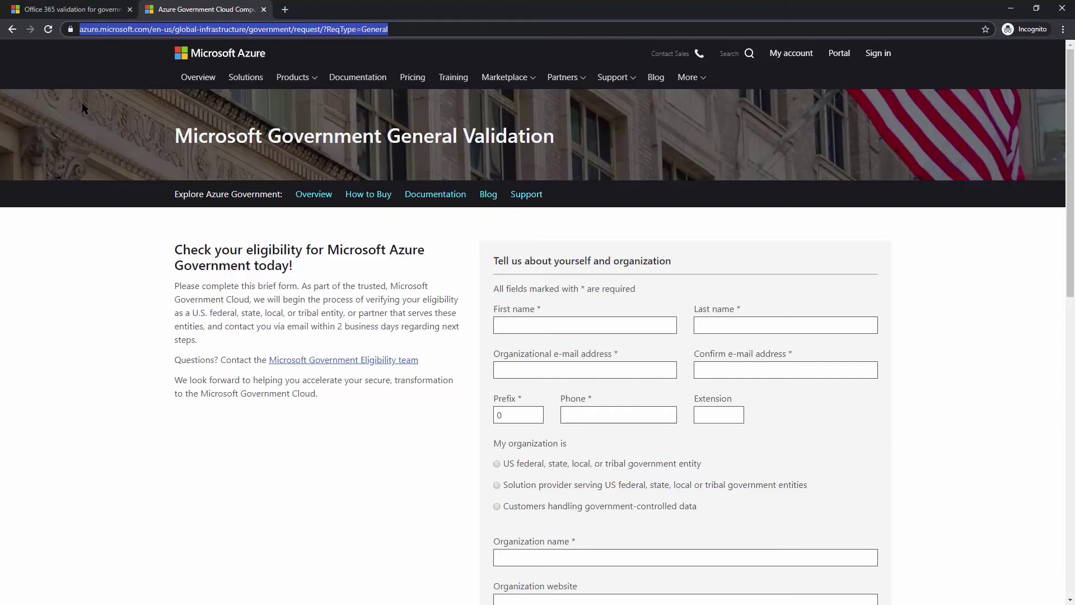
left_click(542, 327)
Autofill the saved contact details, then trim Prefix to the area code and enter the local phone digits.
left_click(520, 363)
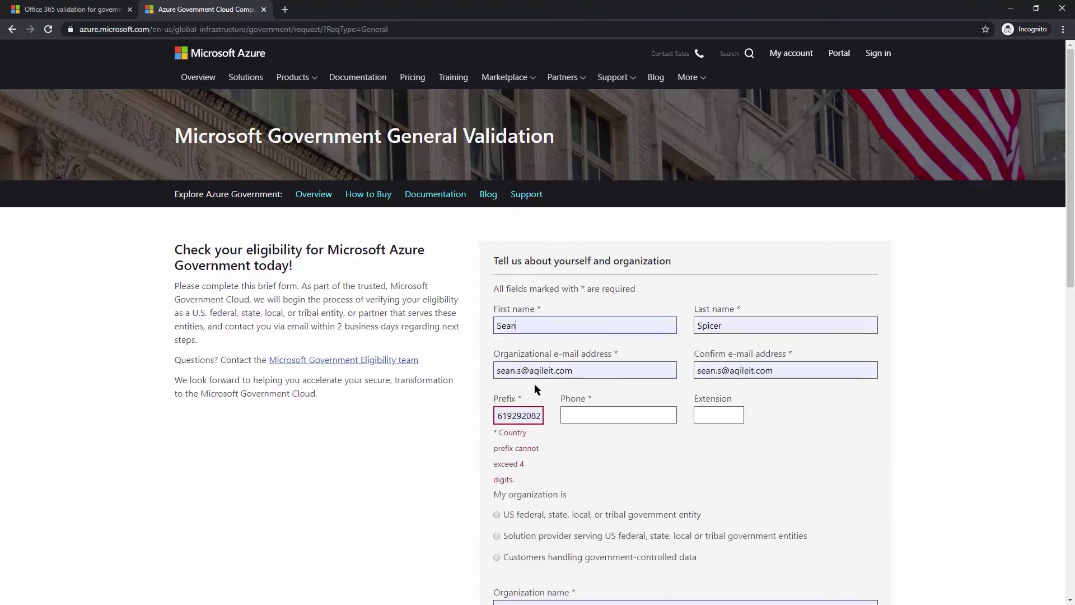
left_click(513, 416)
left_click_drag(514, 416, 604, 411)
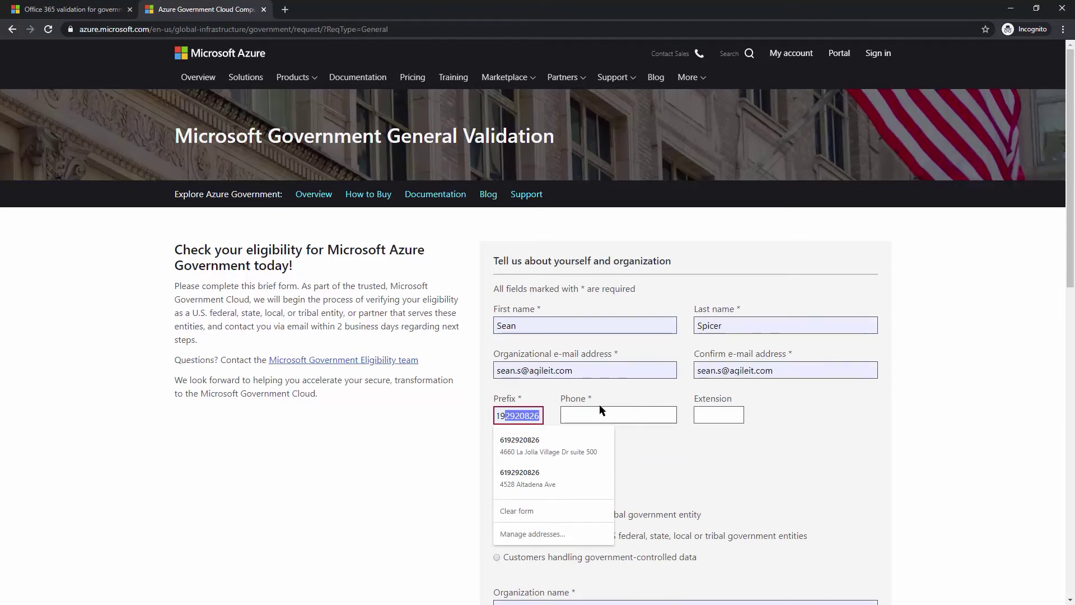
key("Delete")
left_click(584, 413)
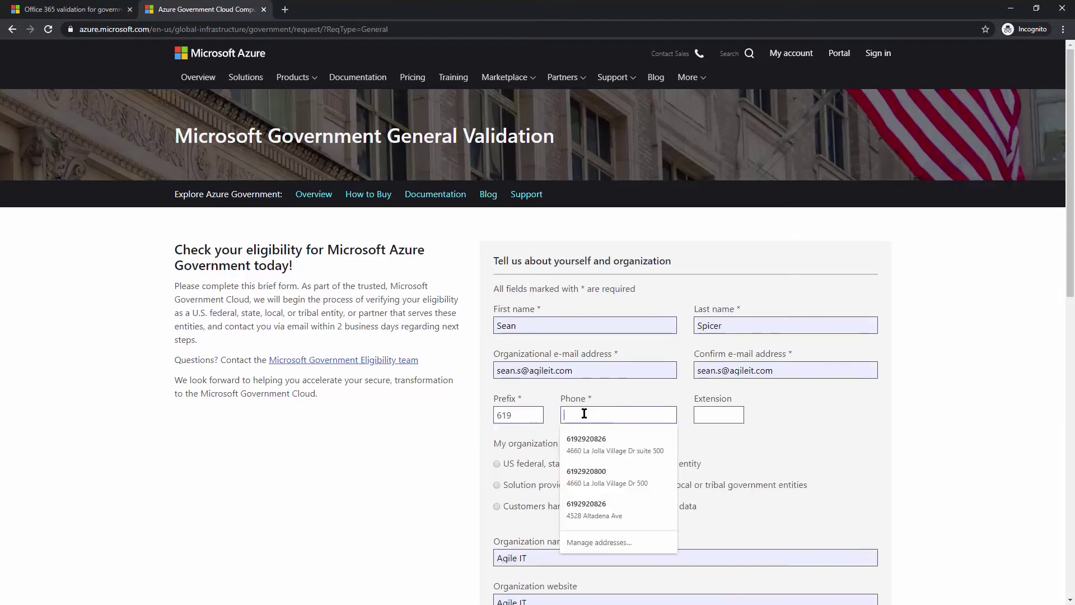
type("2920826")
left_click(849, 417)
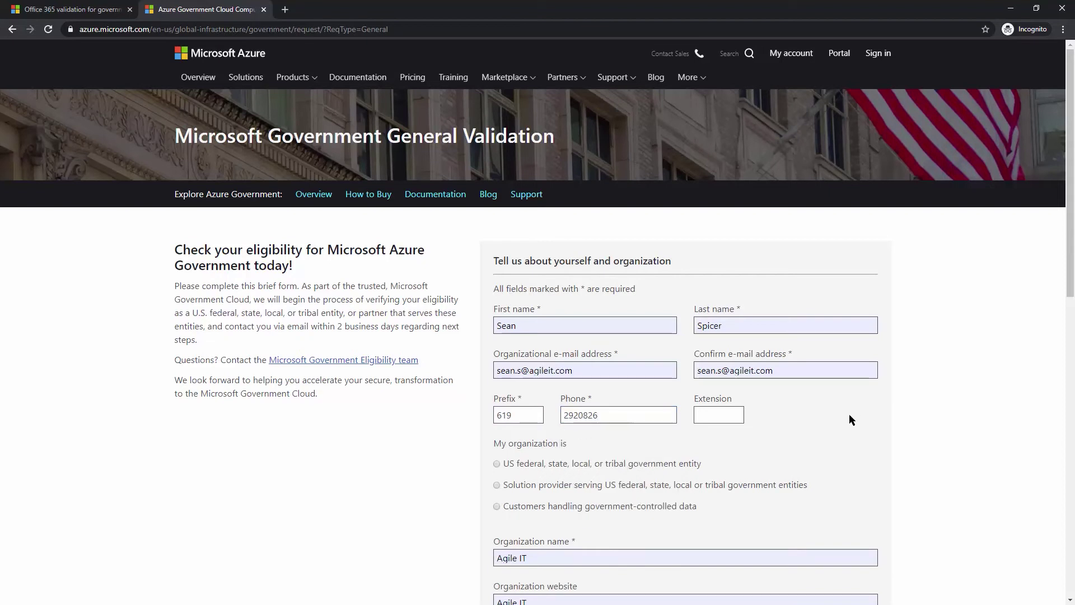
scroll(504, 442, "down", 2)
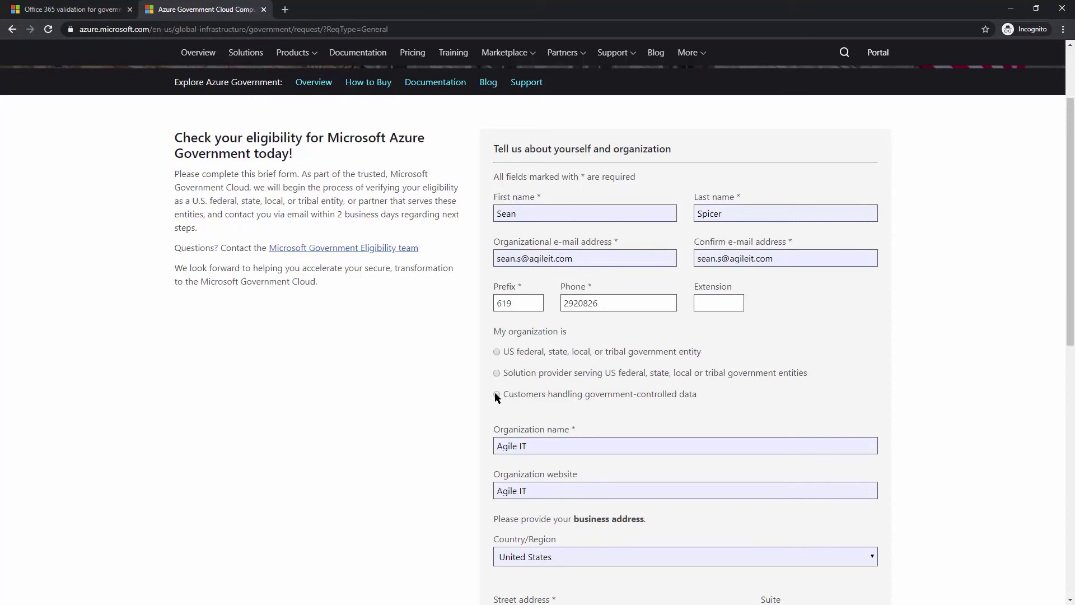
Choose 'Customers handling government-controlled data' and change the organization website from 'Agile IT' to AgileIT.com.
left_click(497, 394)
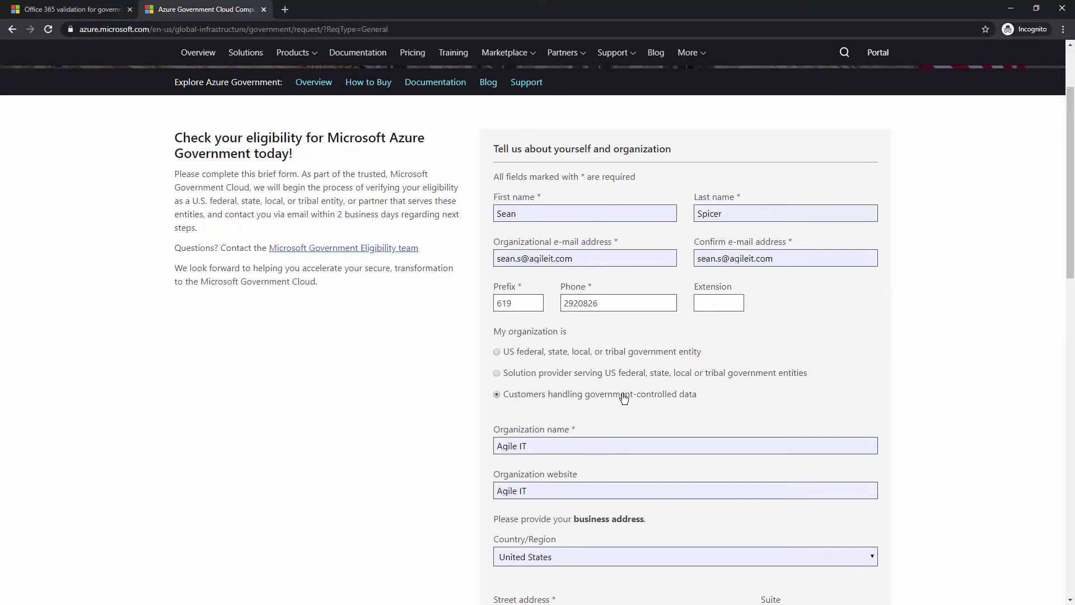
scroll(405, 414, "down", 3)
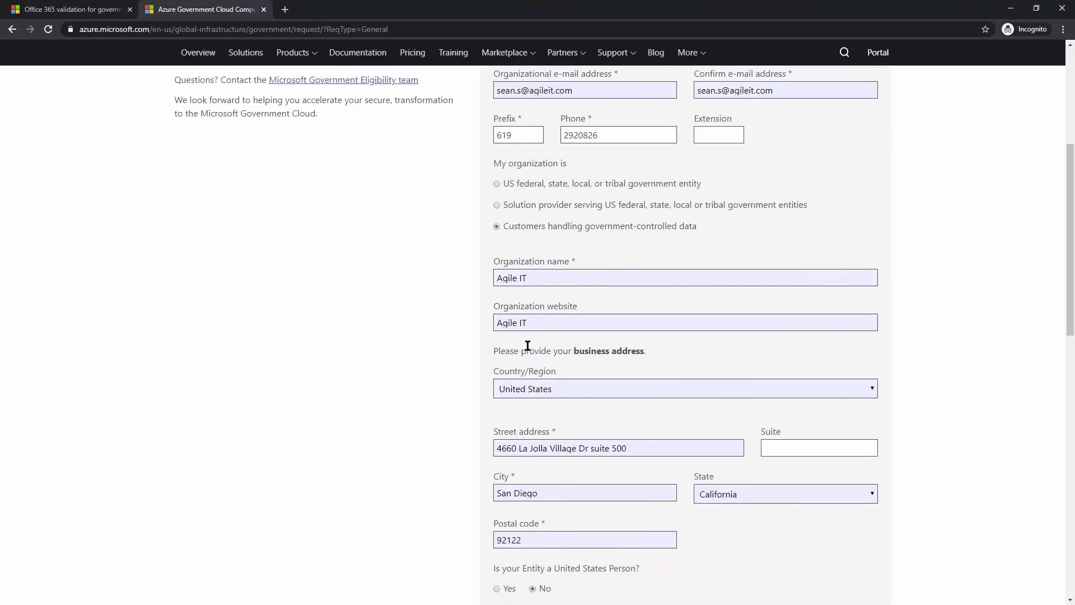
left_click(545, 321)
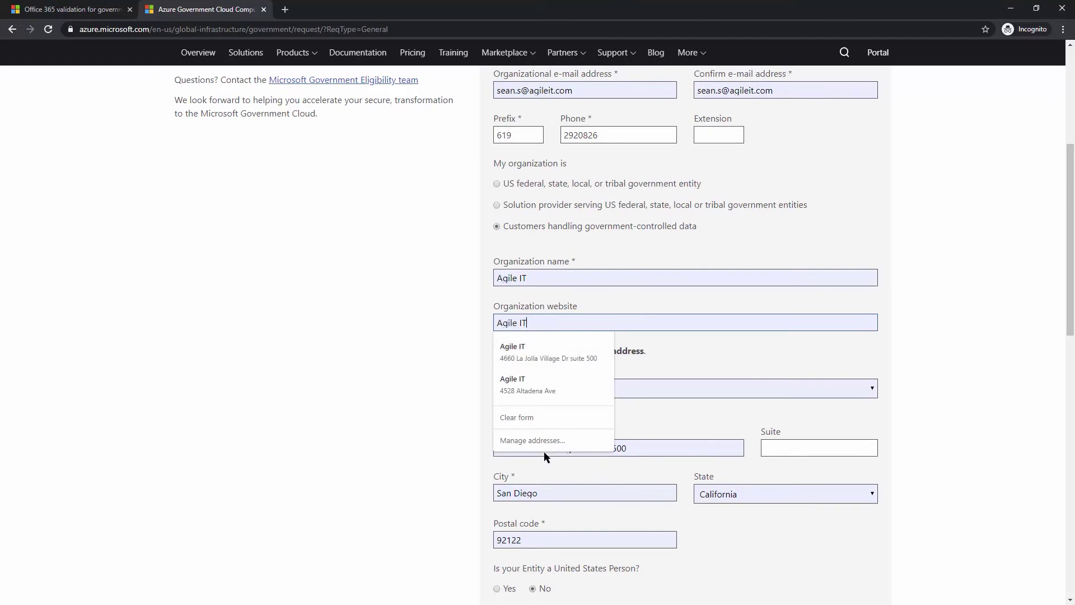
key("BackSpace")
key("End")
type(".com")
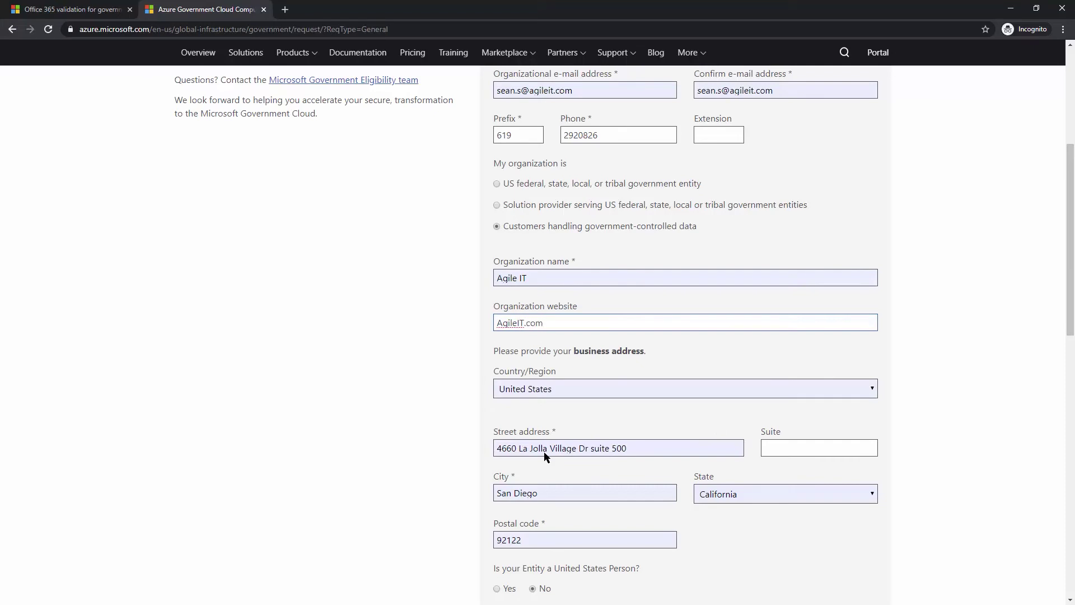
left_click(427, 383)
scroll(426, 381, "down", 2)
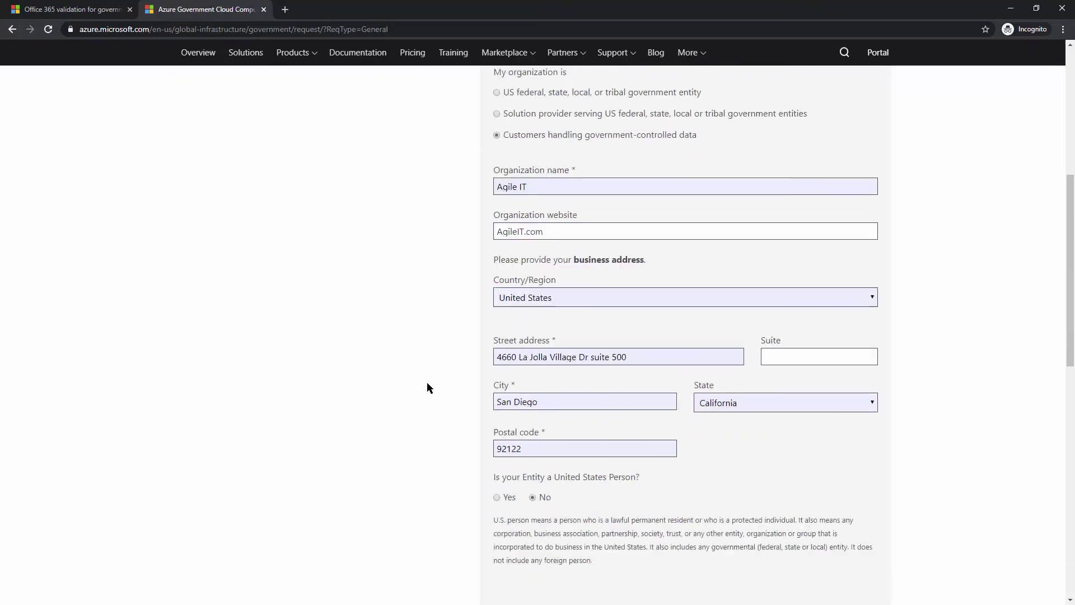
scroll(427, 383, "down", 1)
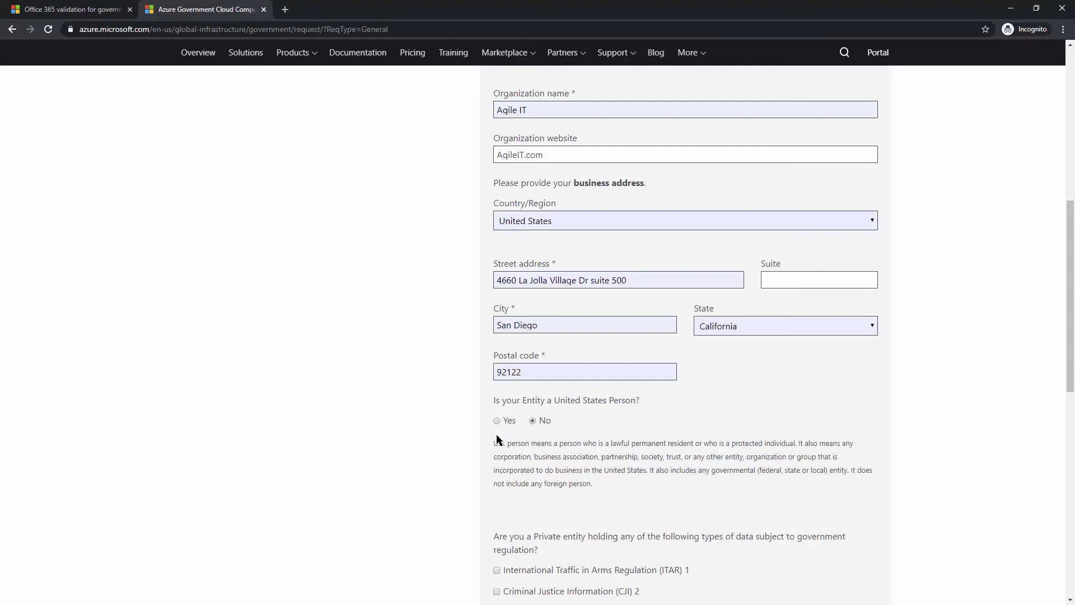
Select Yes for 'Is your Entity a United States Person?' and tick International Traffic in Arms Regulation (ITAR).
left_click_drag(498, 447, 621, 455)
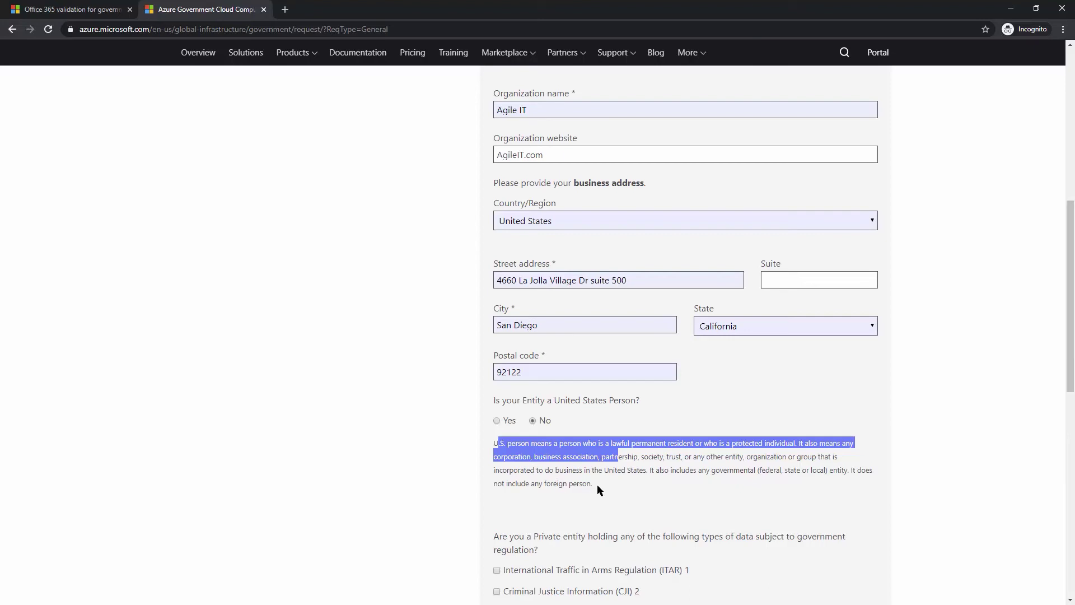
left_click(496, 420)
scroll(606, 447, "down", 3)
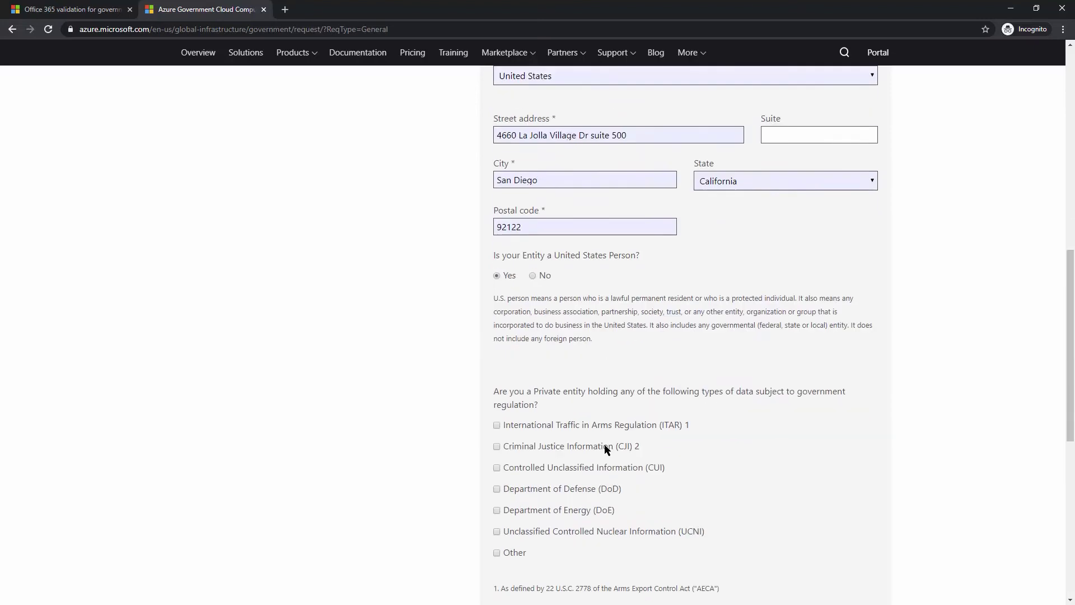
scroll(606, 448, "down", 1)
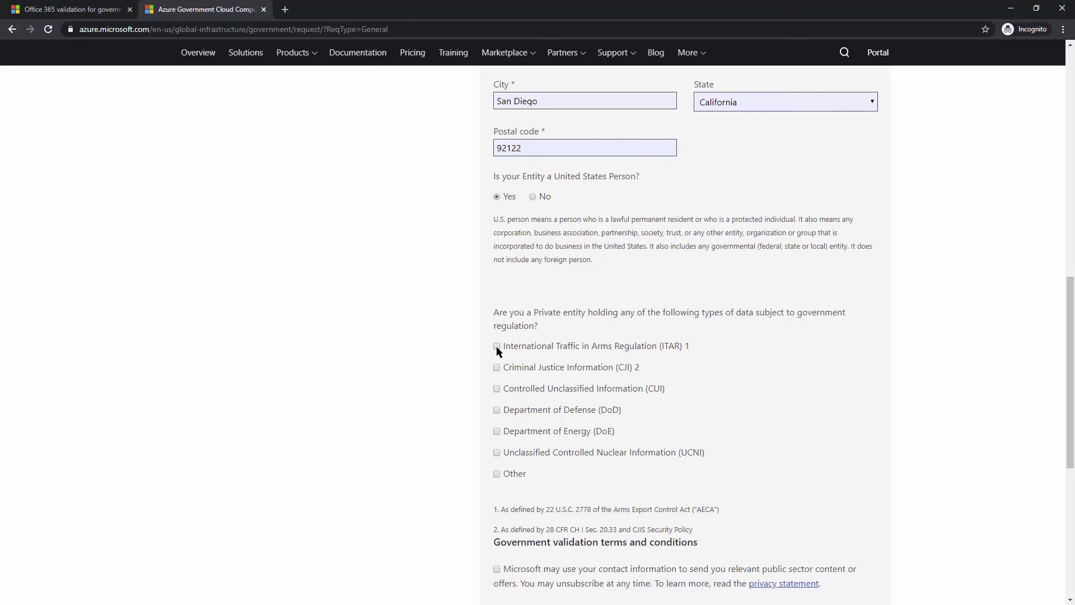
left_click(497, 346)
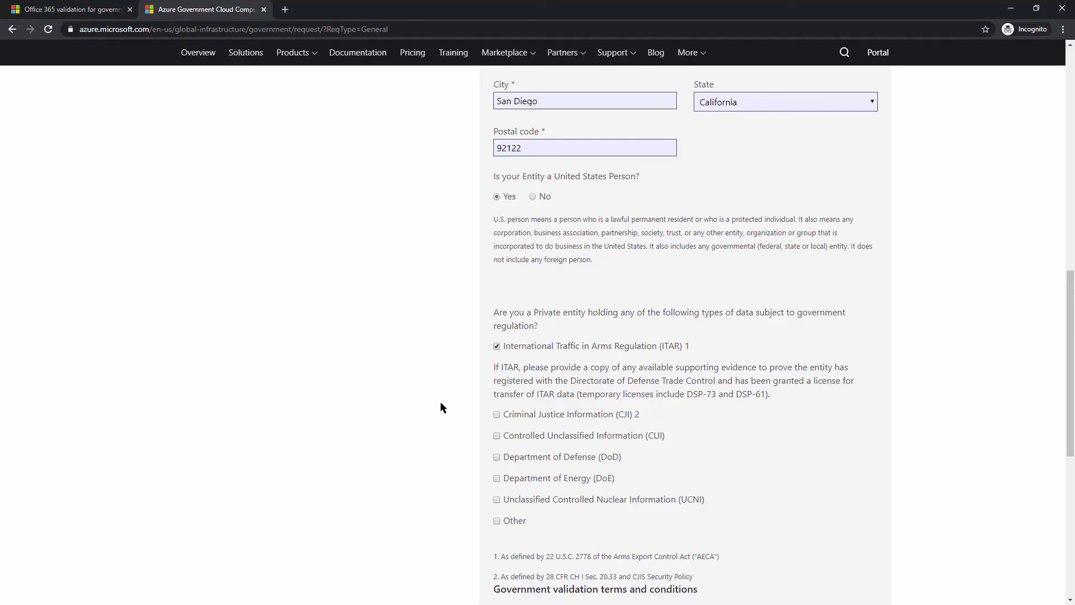
scroll(439, 403, "down", 4)
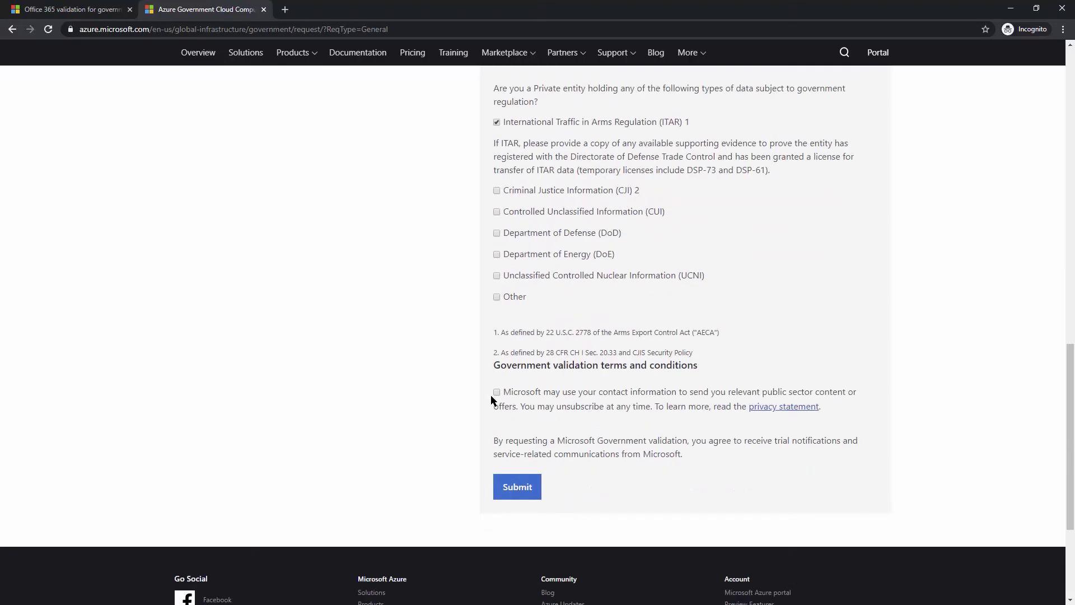
Tick the checkbox allowing Microsoft to use the contact information for public sector content and offers.
left_click(496, 393)
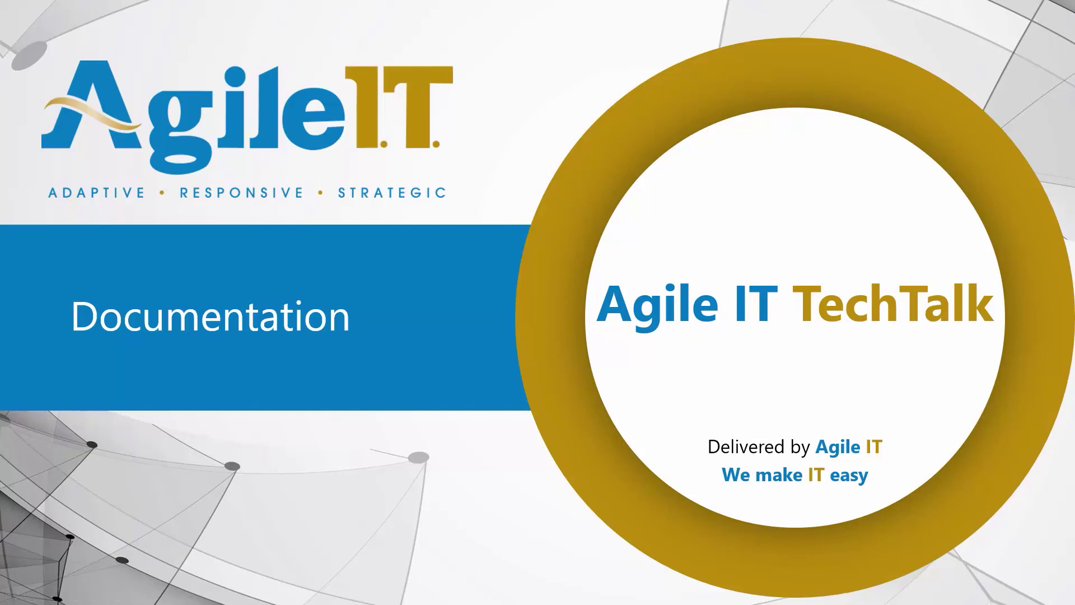
Advance the slideshow to the Microsoft GCC Validation e-mail slide.
key("Right")
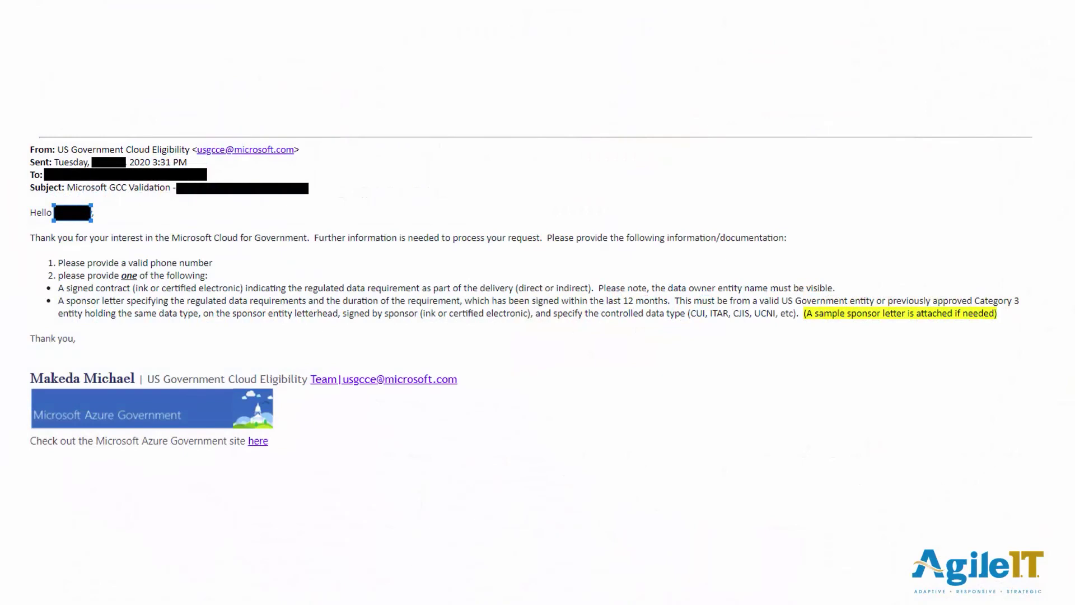